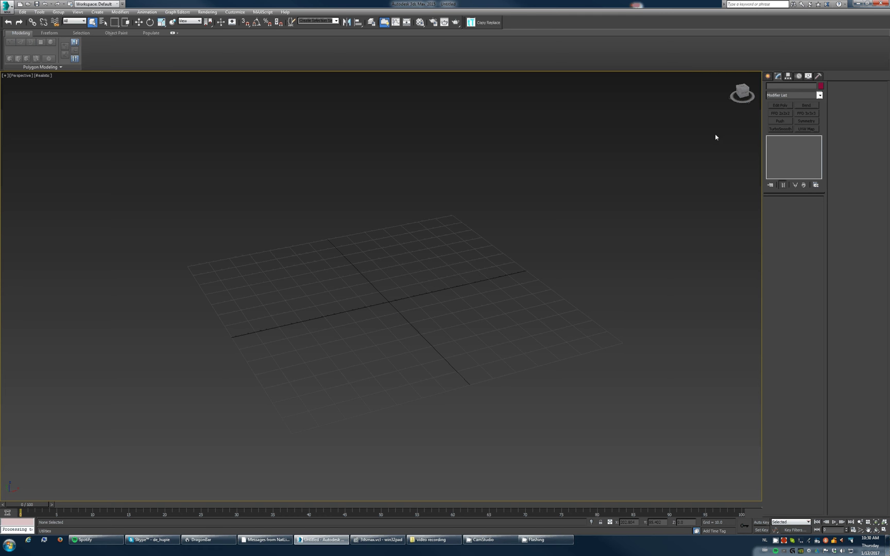
Step: Change 'und' to 'Undo' on line 8 of the win32pad voice-commands file, then minimise the editor
{"action": "key", "text": "alt+Tab"}
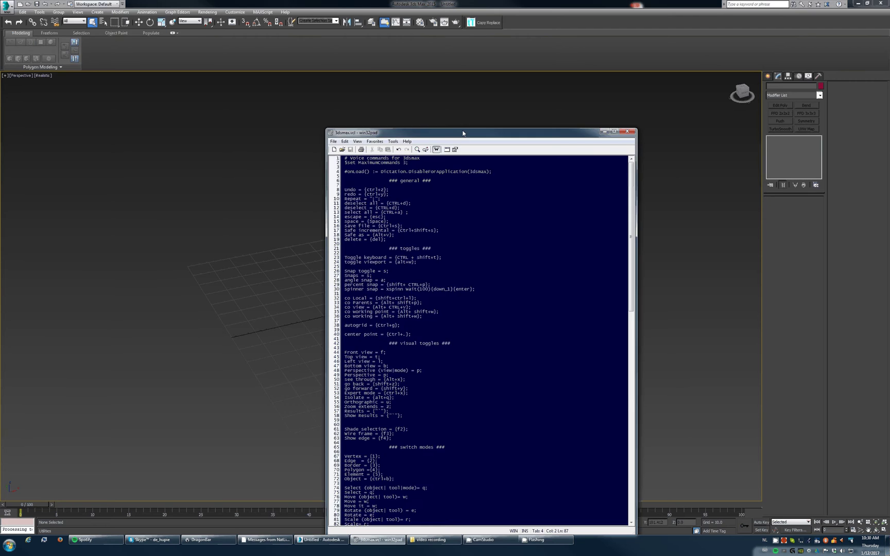
{"action": "double_click", "coordinate": [463, 133]}
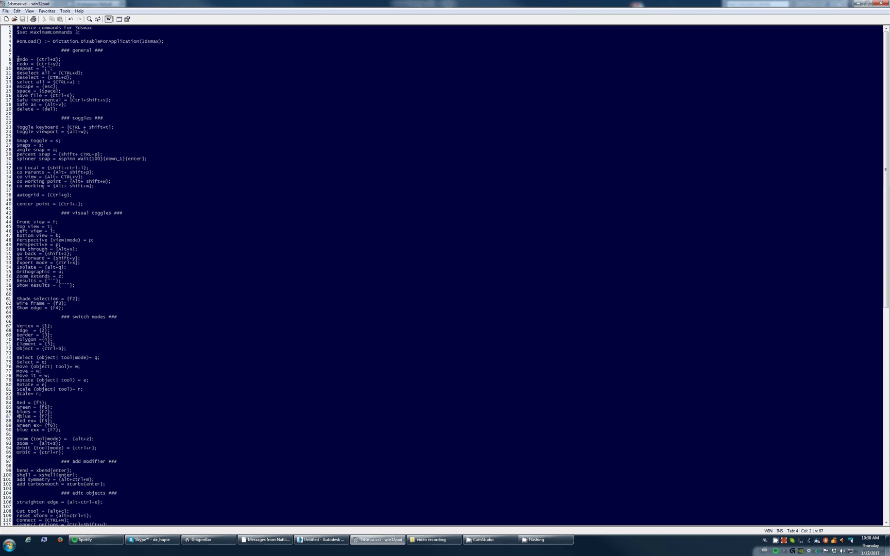
{"action": "left_click_drag", "start_coordinate": [17, 59], "coordinate": [61, 58]}
{"action": "type", "text": "Undo"}
{"action": "double_click", "coordinate": [439, 2]}
{"action": "left_click", "coordinate": [860, 133]}
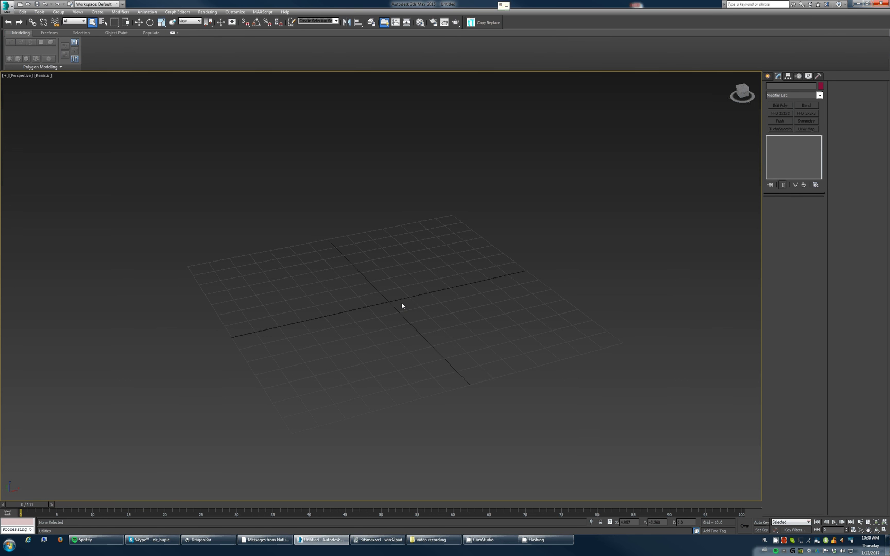
{"action": "type", "text": "xteapot"}
Step: Create a large teapot at the grid centre, a small box to its right, and a green cylinder
{"action": "key", "text": "Return"}
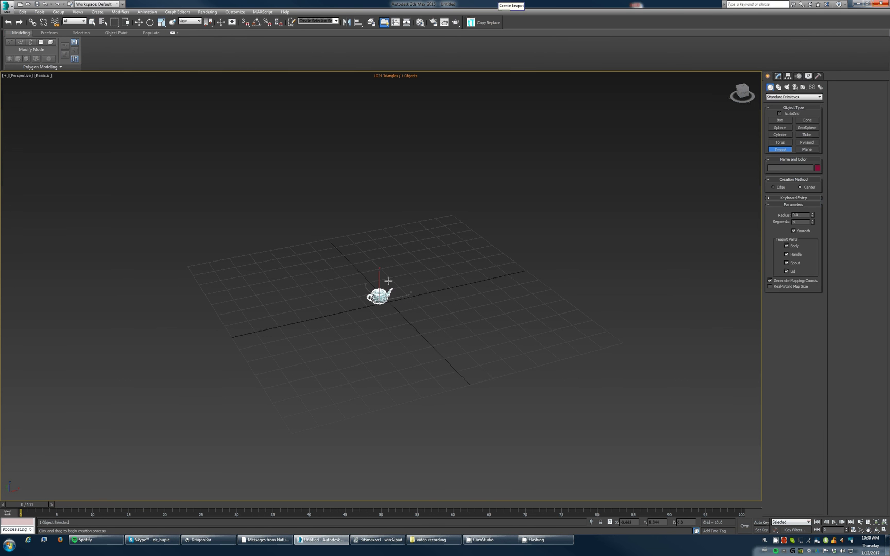
{"action": "left_click_drag", "start_coordinate": [388, 281], "coordinate": [392, 258]}
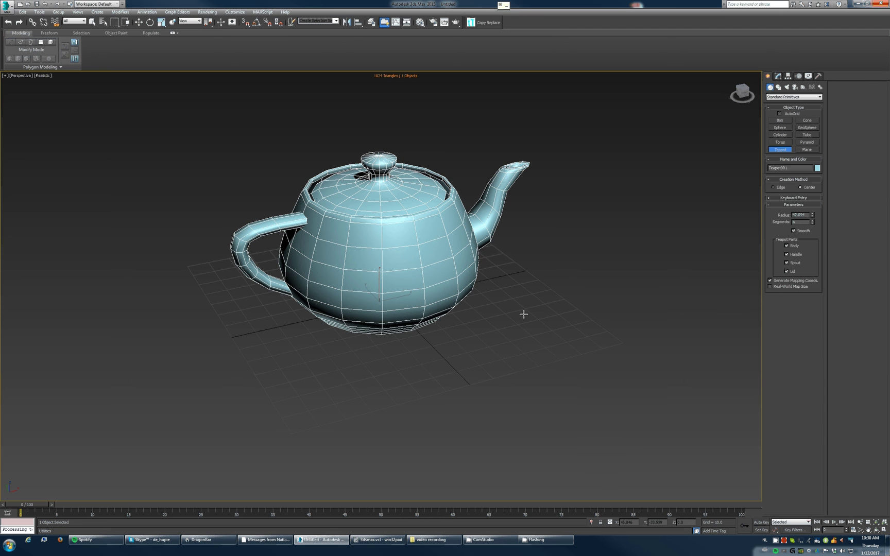
{"action": "key", "text": "b"}
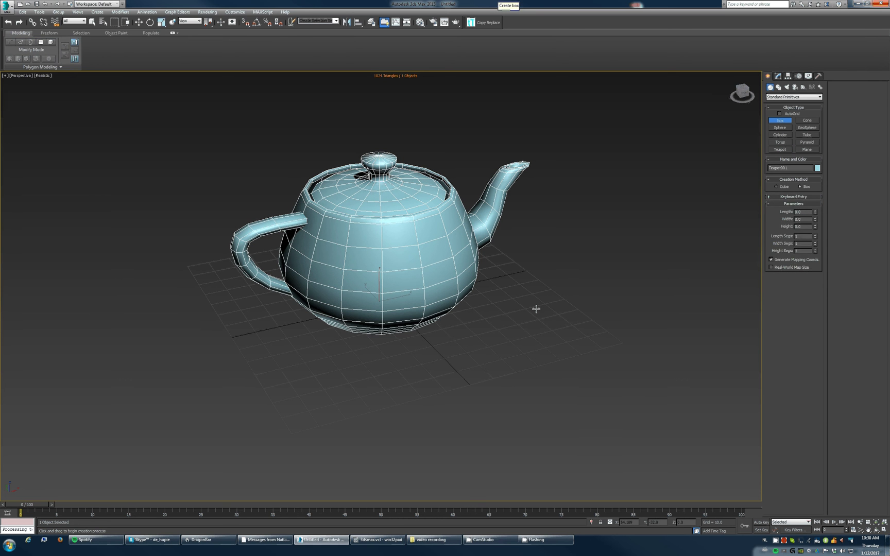
{"action": "left_click_drag", "start_coordinate": [536, 308], "coordinate": [564, 272]}
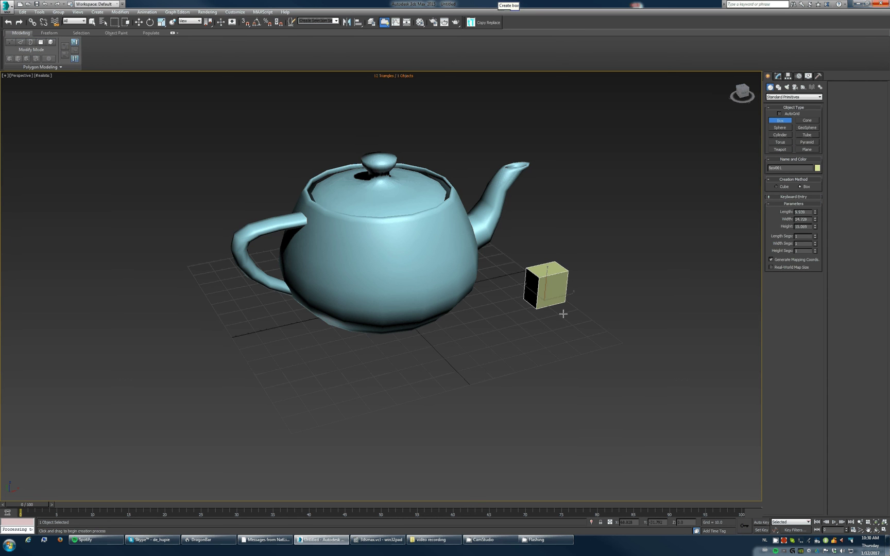
{"action": "type", "text": "xcylinder"}
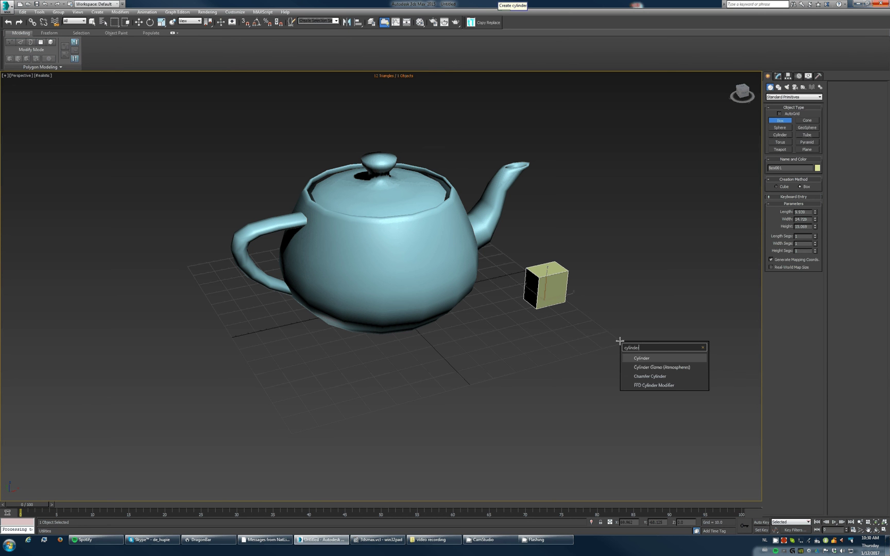
{"action": "key", "text": "Return"}
{"action": "left_click_drag", "start_coordinate": [615, 348], "coordinate": [633, 307]}
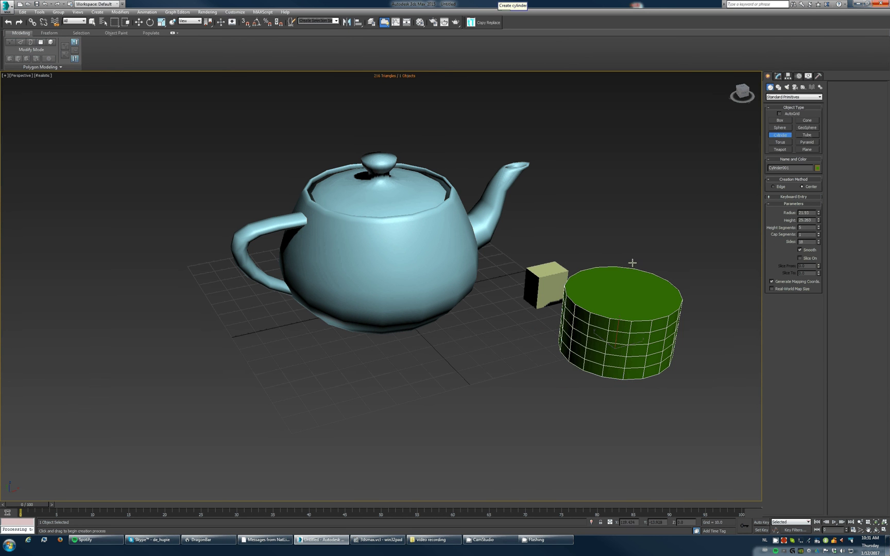
Step: Select the teapot and nudge it up and right, cycling through rotate and scale tools
{"action": "right_click", "coordinate": [449, 201]}
{"action": "left_click", "coordinate": [402, 216]}
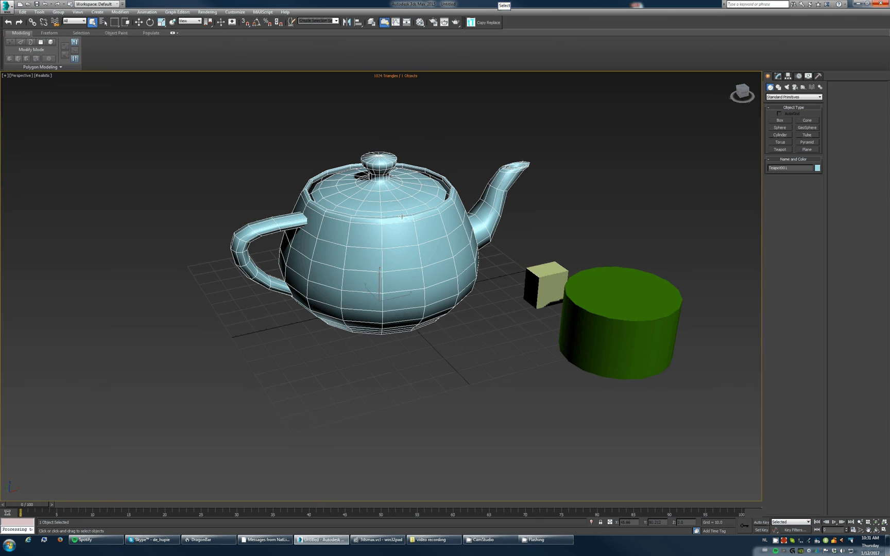
{"action": "key", "text": "w"}
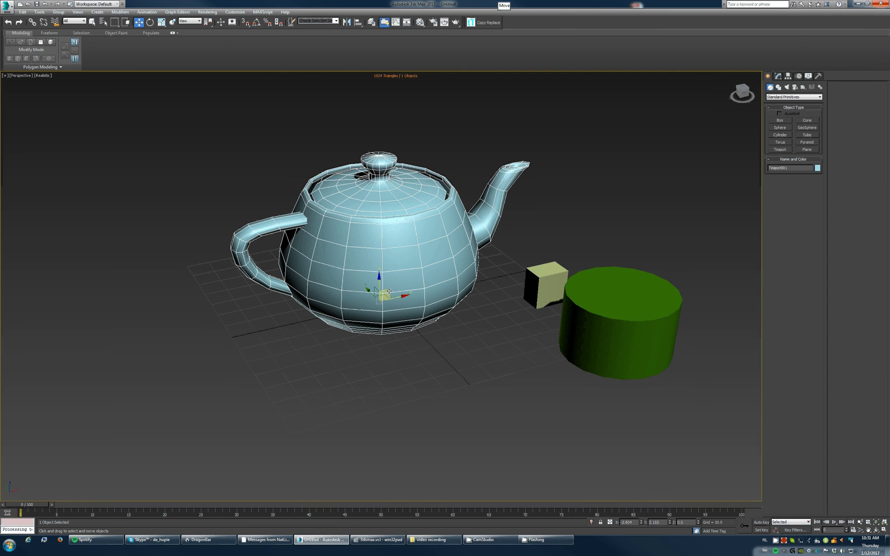
{"action": "left_click_drag", "start_coordinate": [388, 293], "coordinate": [418, 265]}
{"action": "key", "text": "e"}
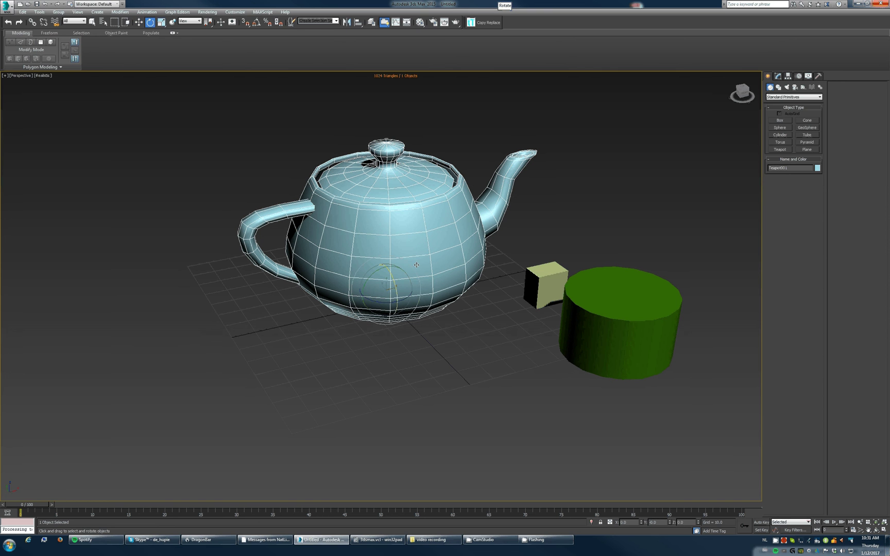
{"action": "key", "text": "r"}
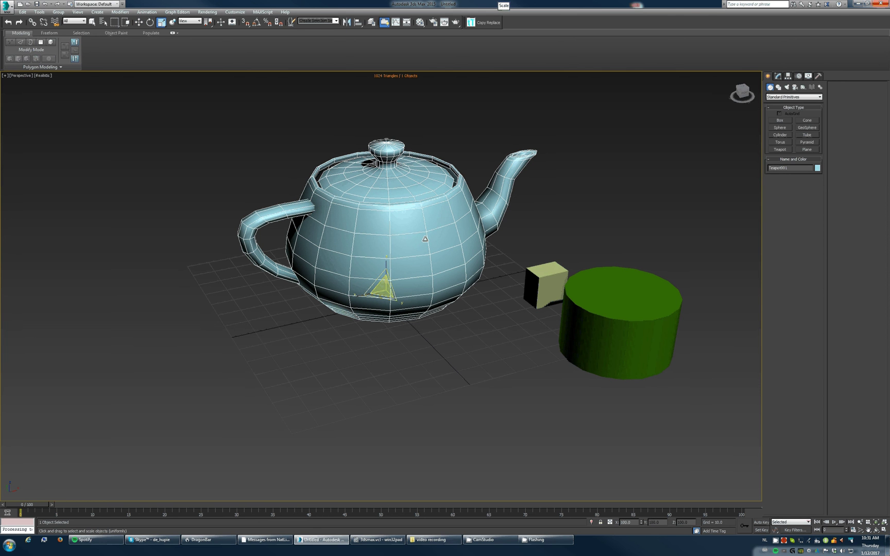
{"action": "key", "text": "w"}
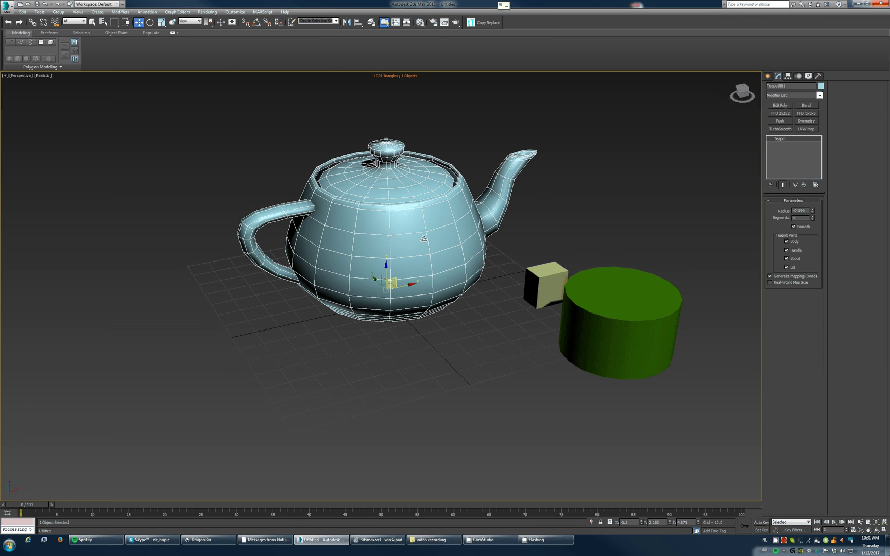
Step: Convert the teapot to Editable Poly, test-move a front face and undo it, then rotate base vertices
{"action": "key", "text": "ctrl+e"}
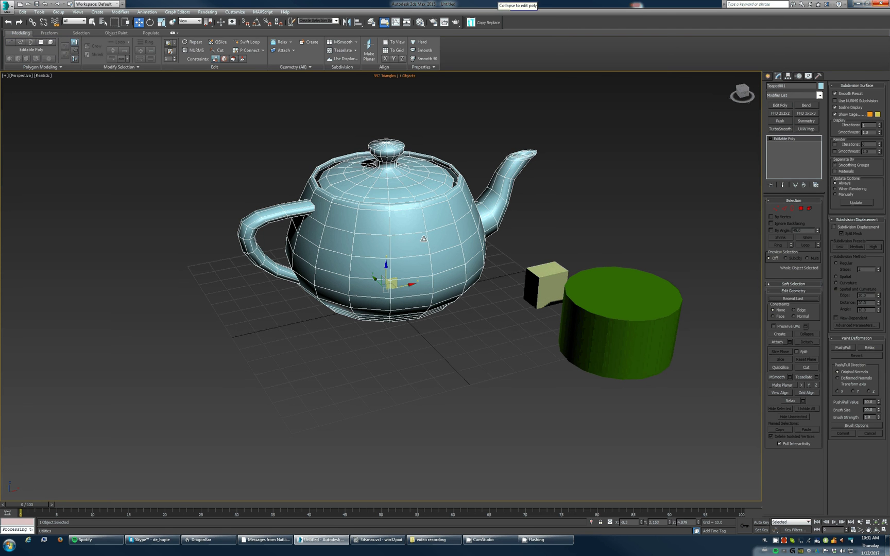
{"action": "key", "text": "w"}
{"action": "left_click", "coordinate": [421, 274]}
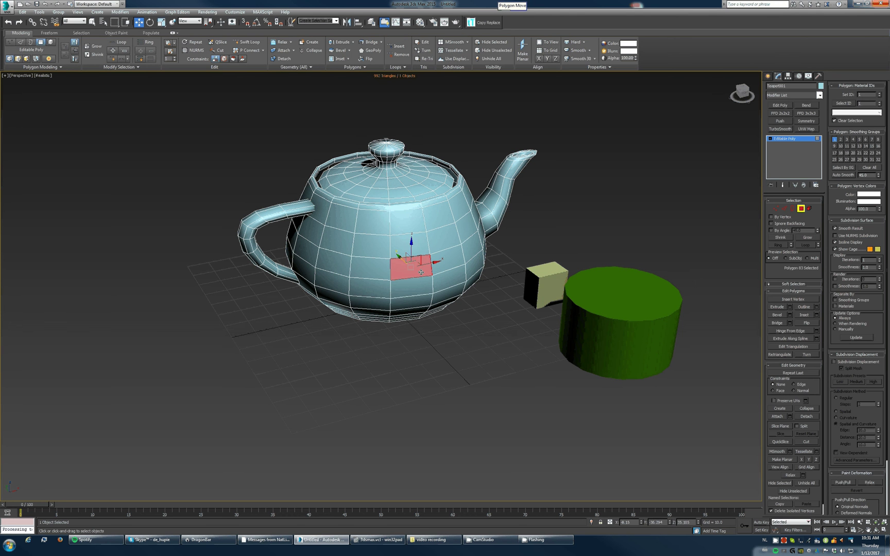
{"action": "left_click_drag", "start_coordinate": [421, 272], "coordinate": [413, 267]}
{"action": "key", "text": "ctrl+z"}
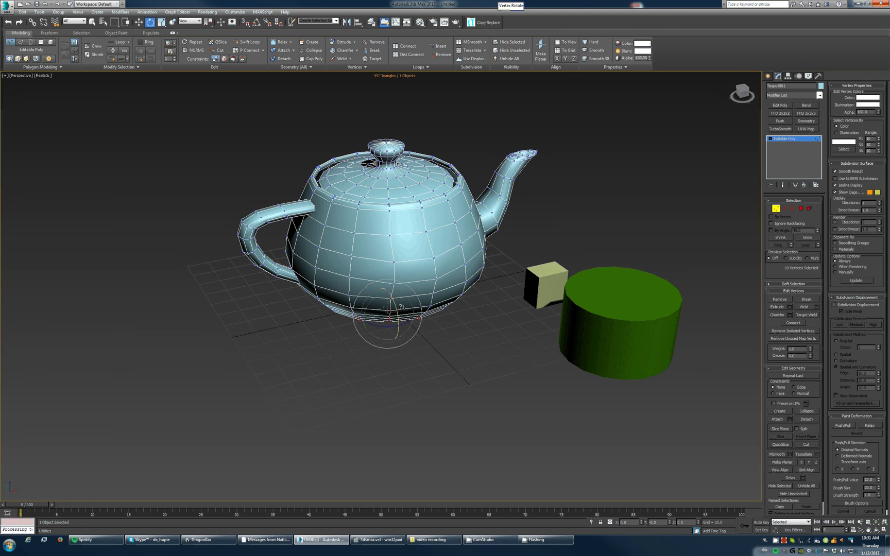
{"action": "left_click_drag", "start_coordinate": [401, 306], "coordinate": [388, 319]}
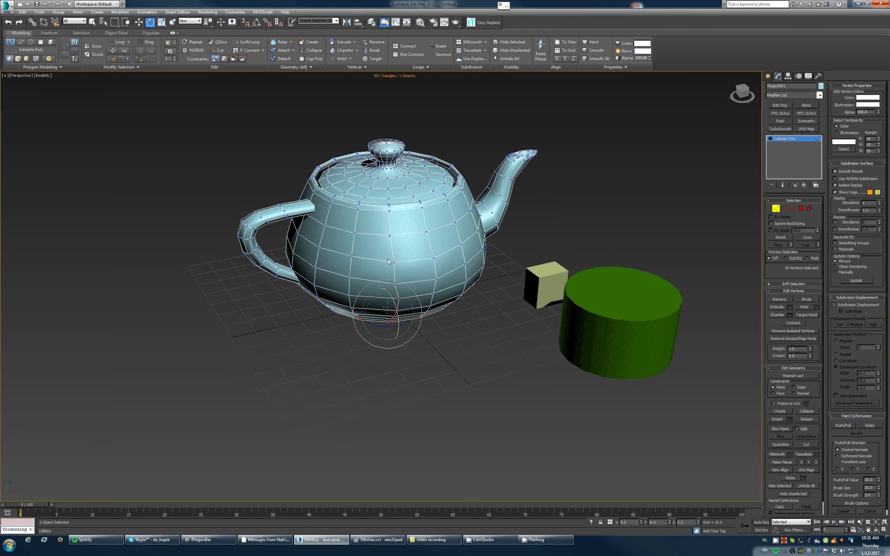
Step: Extrude a front body face with increased height, then collapse its top into a point
{"action": "key", "text": "4"}
{"action": "left_click", "coordinate": [415, 268]}
{"action": "left_click", "coordinate": [412, 245]}
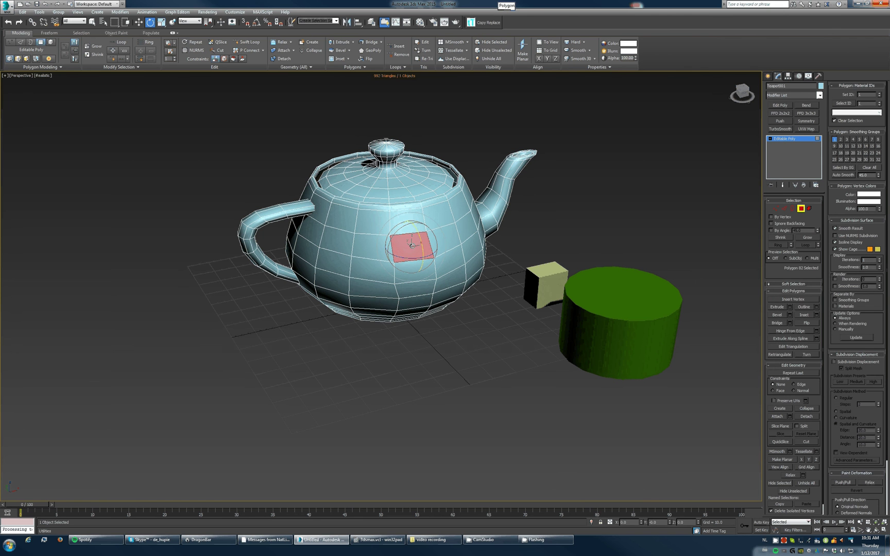
{"action": "key", "text": "shift+e"}
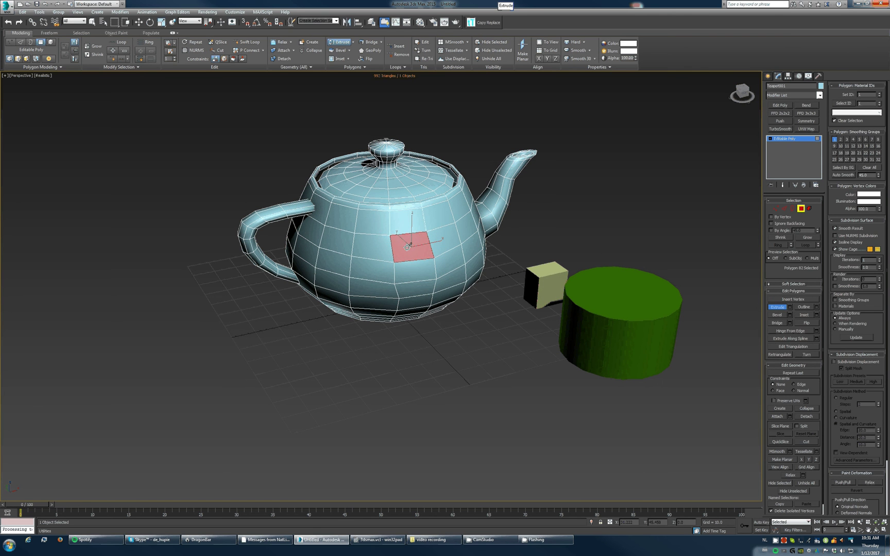
{"action": "left_click_drag", "start_coordinate": [407, 247], "coordinate": [411, 240]}
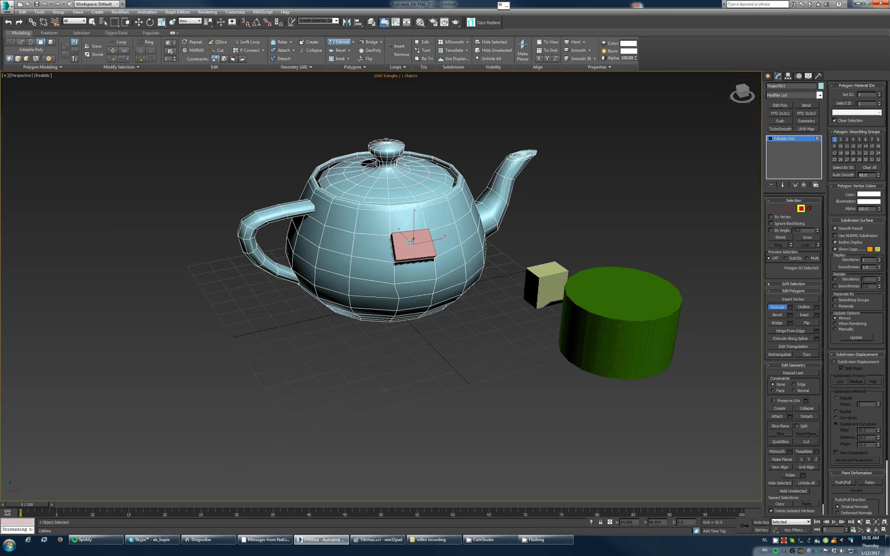
{"action": "type", "text": "xextru"}
{"action": "key", "text": "Return"}
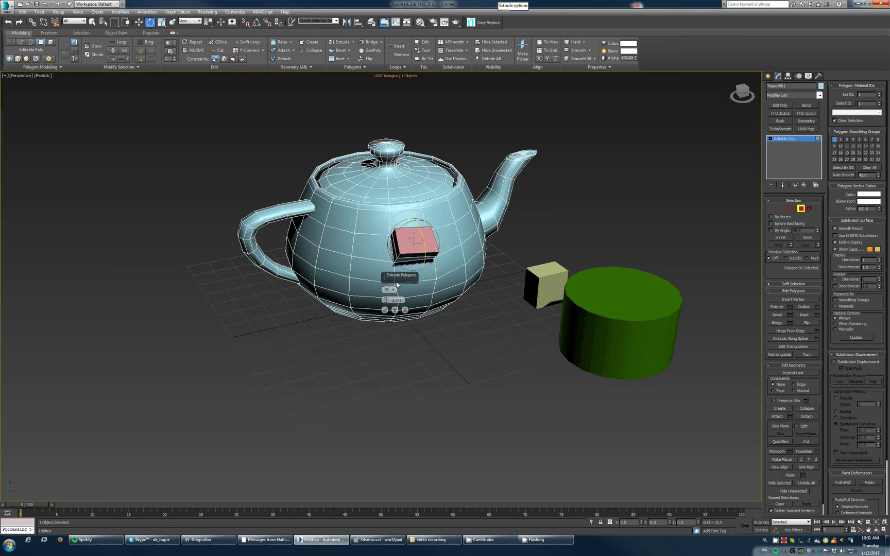
{"action": "left_click_drag", "start_coordinate": [390, 299], "coordinate": [388, 278]}
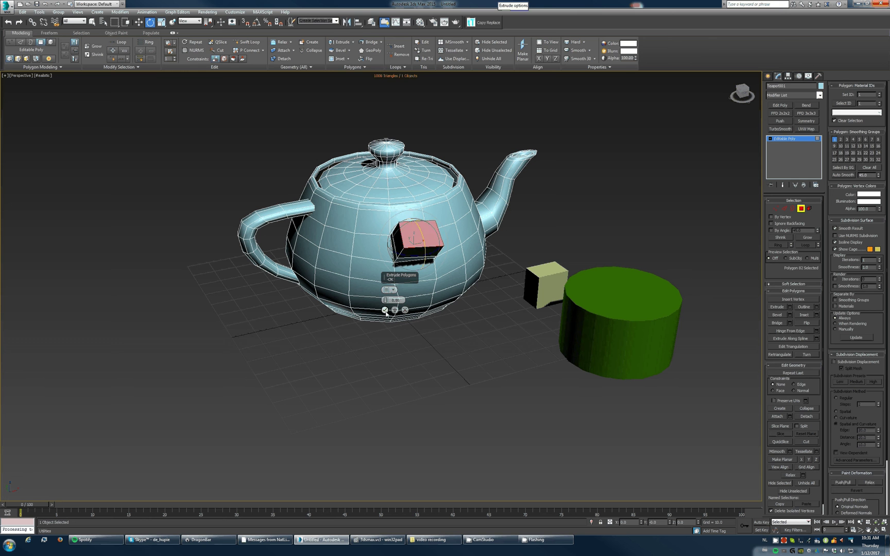
{"action": "left_click", "coordinate": [384, 311]}
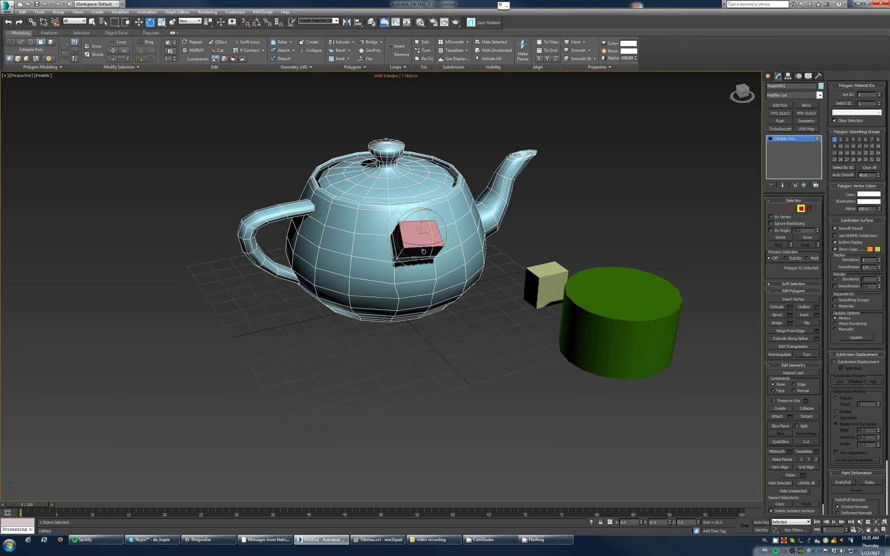
{"action": "key", "text": "ctrl+alt+c"}
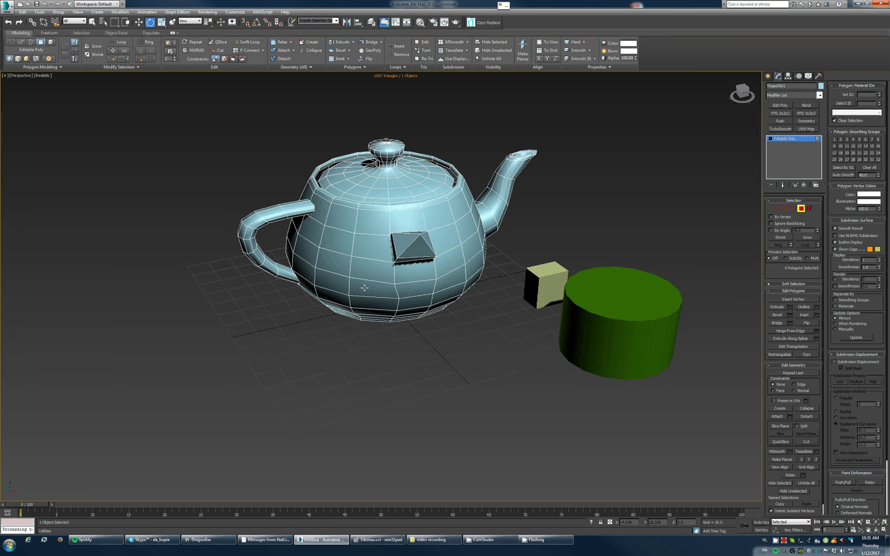
{"action": "key", "text": "2"}
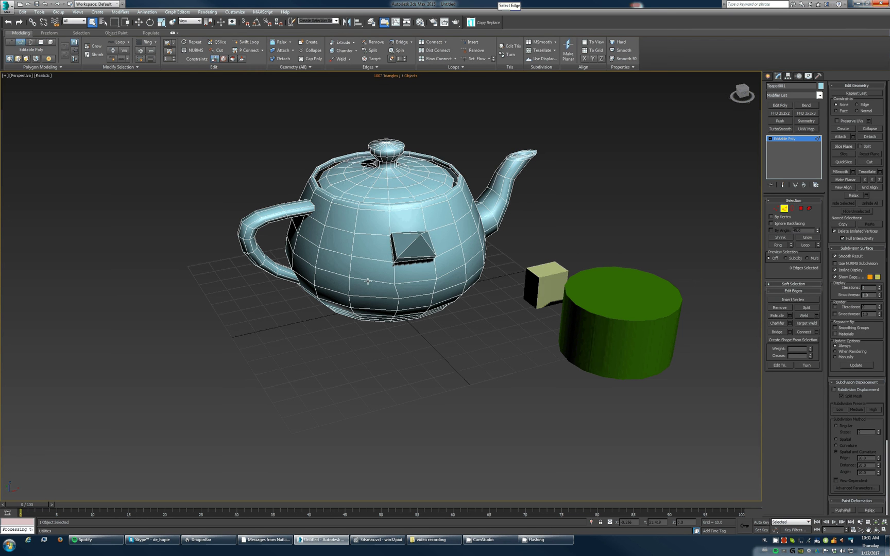
{"action": "left_click", "coordinate": [368, 281]}
{"action": "double_click", "coordinate": [368, 281]}
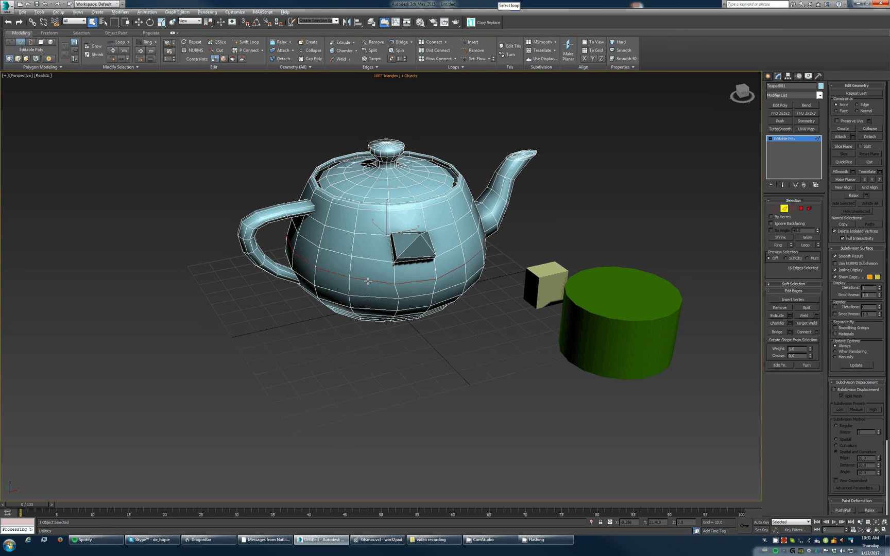
{"action": "left_click", "coordinate": [368, 281], "text": "shift"}
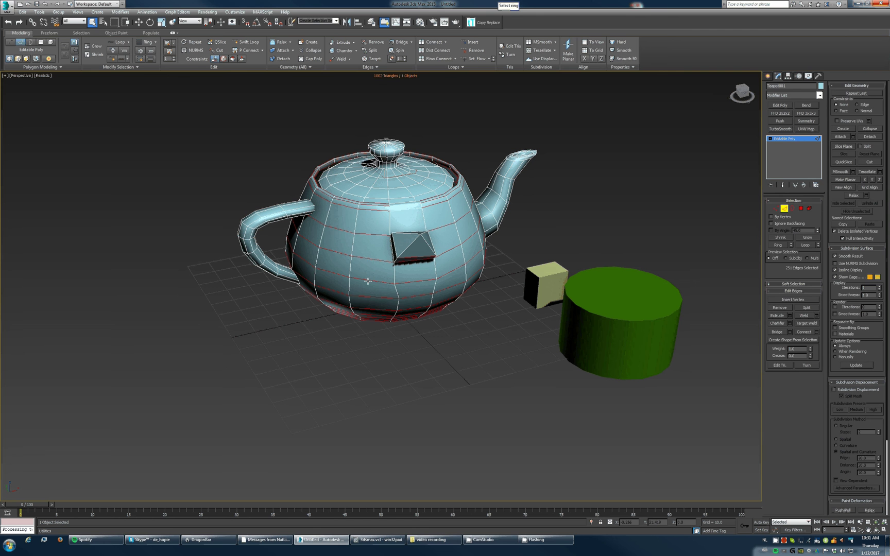
{"action": "key", "text": "ctrl+d"}
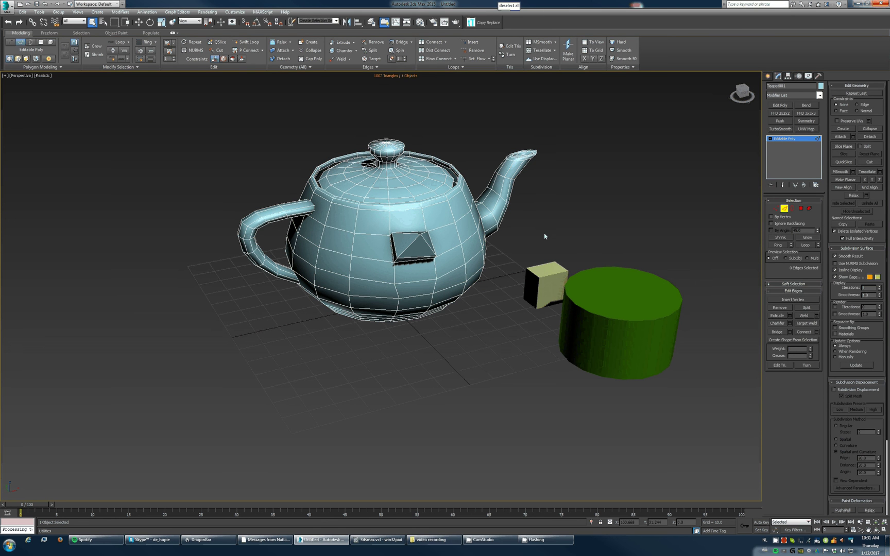
Step: Add Bend and TurboSmooth modifiers to the teapot and collapse them into the Editable Poly
{"action": "key", "text": "6"}
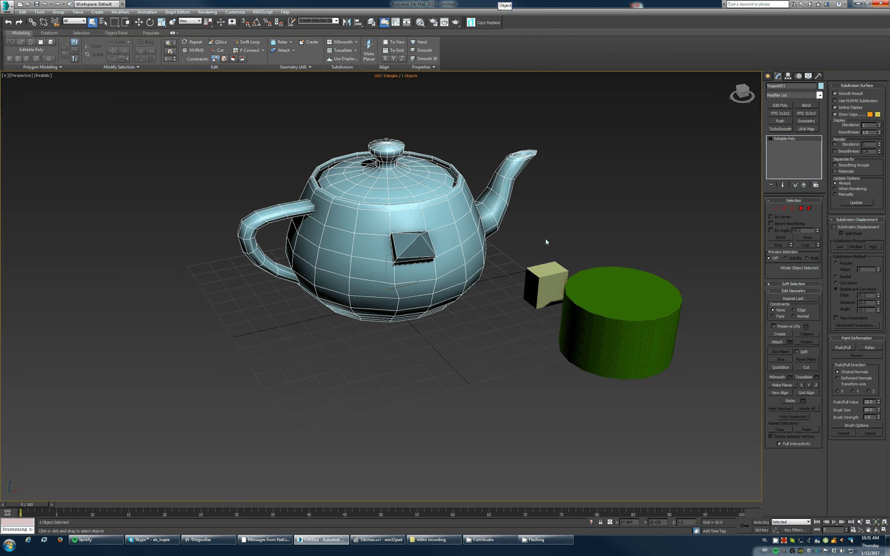
{"action": "type", "text": "xbend"}
{"action": "key", "text": "Return"}
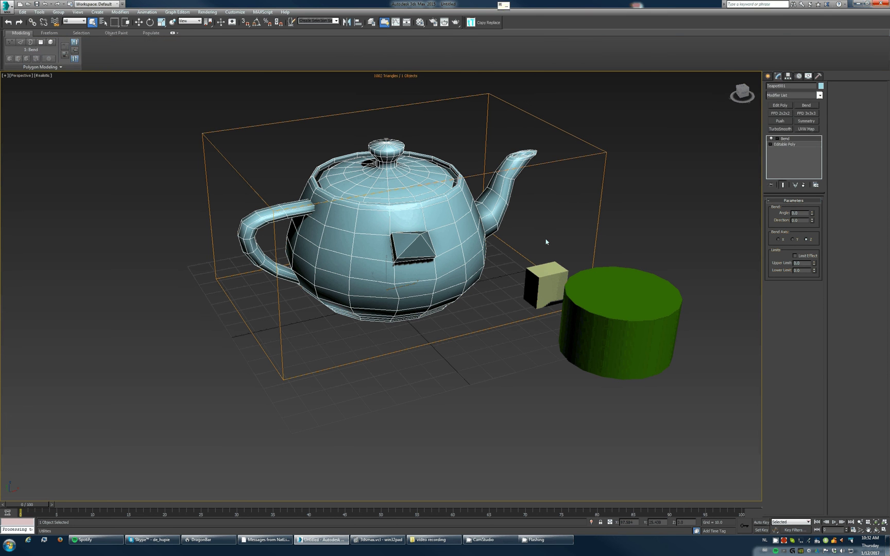
{"action": "key", "text": "Return"}
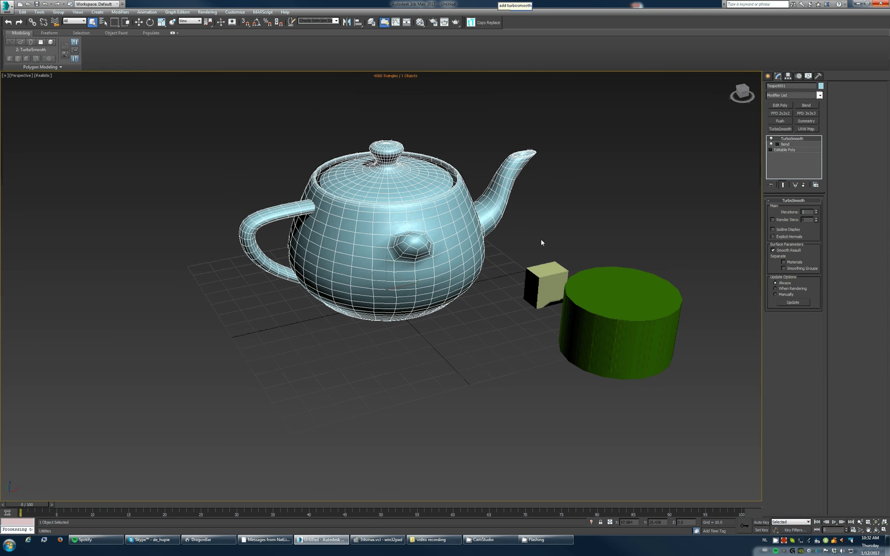
{"action": "key", "text": "Return"}
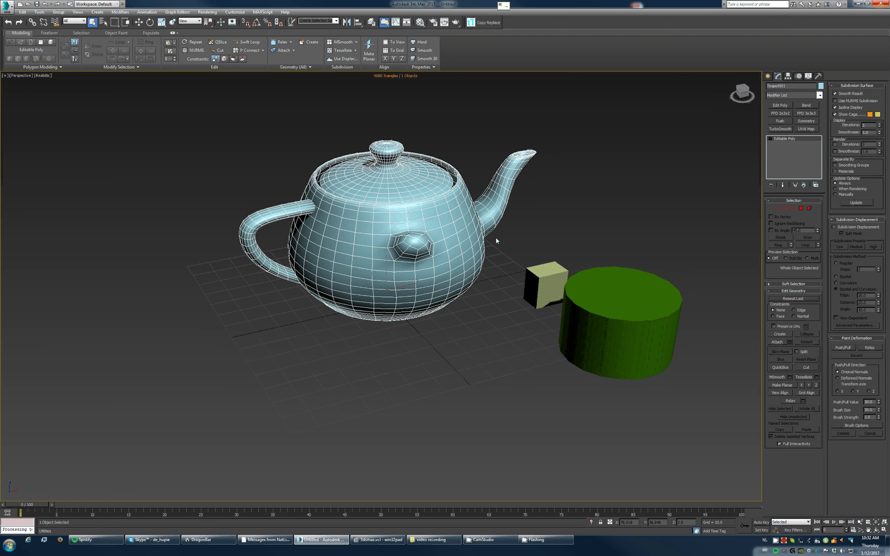
Step: Tilt the teapot slightly, then cycle through Local, Parent and View reference coordinate systems
{"action": "key", "text": "w"}
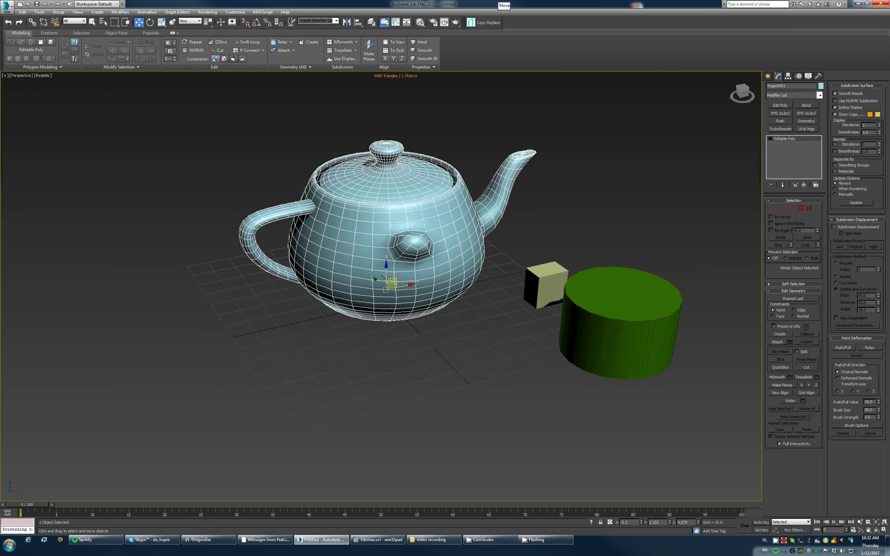
{"action": "key", "text": "e"}
{"action": "left_click_drag", "start_coordinate": [392, 281], "coordinate": [393, 278]}
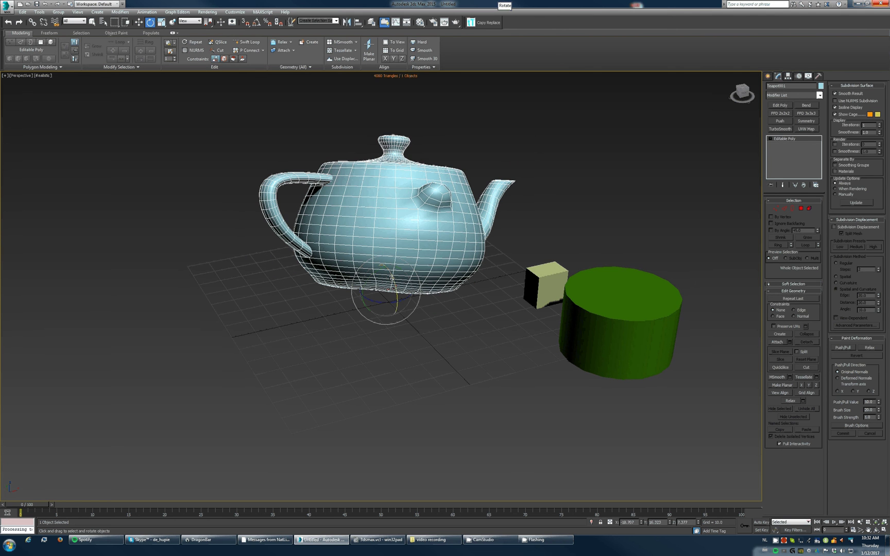
{"action": "key", "text": "w"}
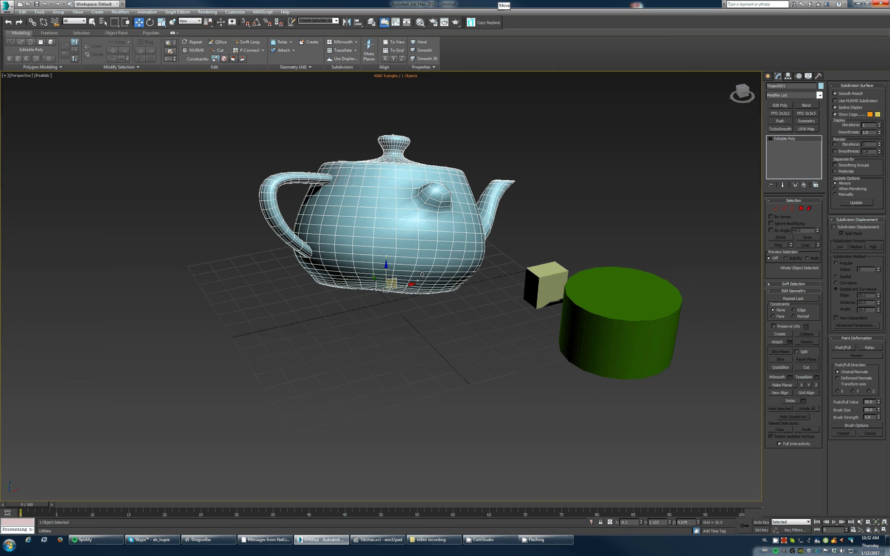
{"action": "key", "text": "alt+l"}
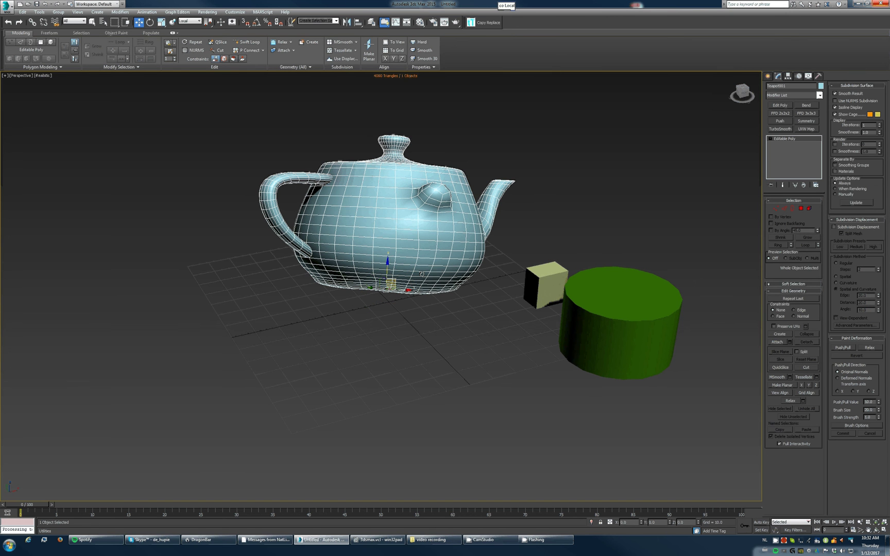
{"action": "key", "text": "alt+p"}
{"action": "key", "text": "alt+v"}
Step: Move the teapot's pivot to its centre, then to its base
{"action": "middle_click_drag", "start_coordinate": [451, 302], "coordinate": [471, 291], "text": "alt"}
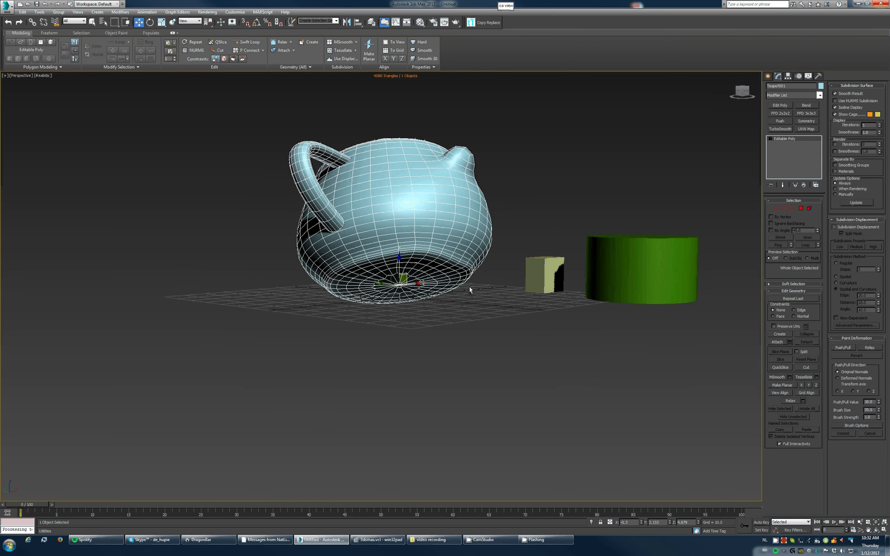
{"action": "key", "text": "ctrl+p"}
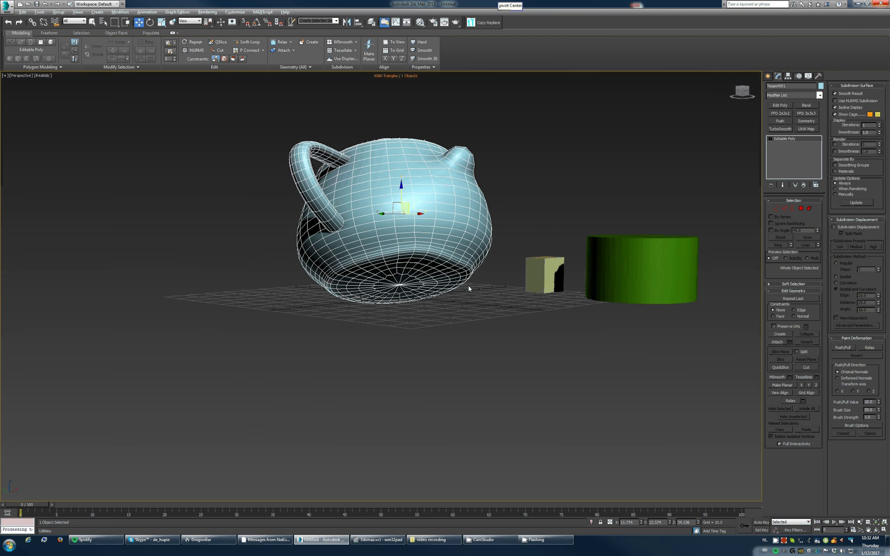
{"action": "key", "text": "ctrl+shift+p"}
Step: Attach the box to the teapot, then detach the box element as its own object
{"action": "left_click", "coordinate": [543, 275], "text": "ctrl"}
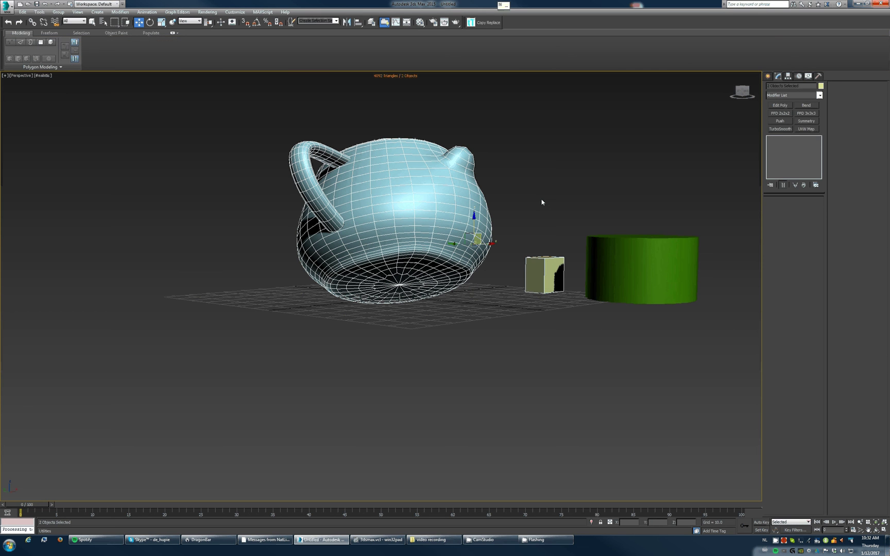
{"action": "key", "text": "ctrl+shift+c"}
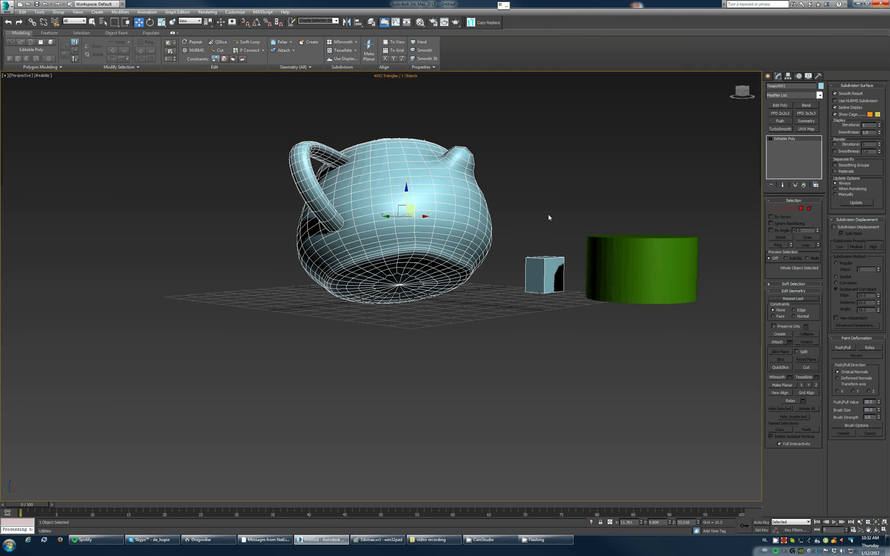
{"action": "key", "text": "5"}
{"action": "left_click", "coordinate": [536, 281]}
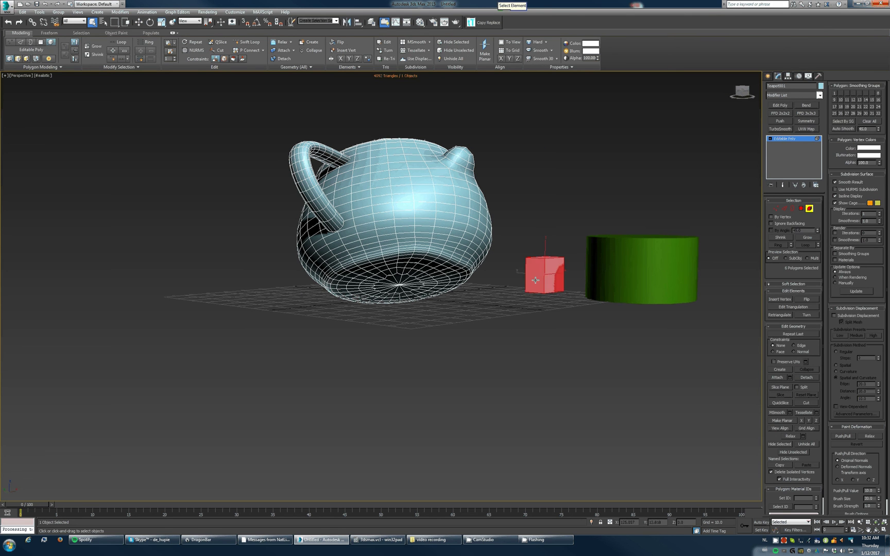
{"action": "key", "text": "d"}
{"action": "left_click", "coordinate": [467, 274]}
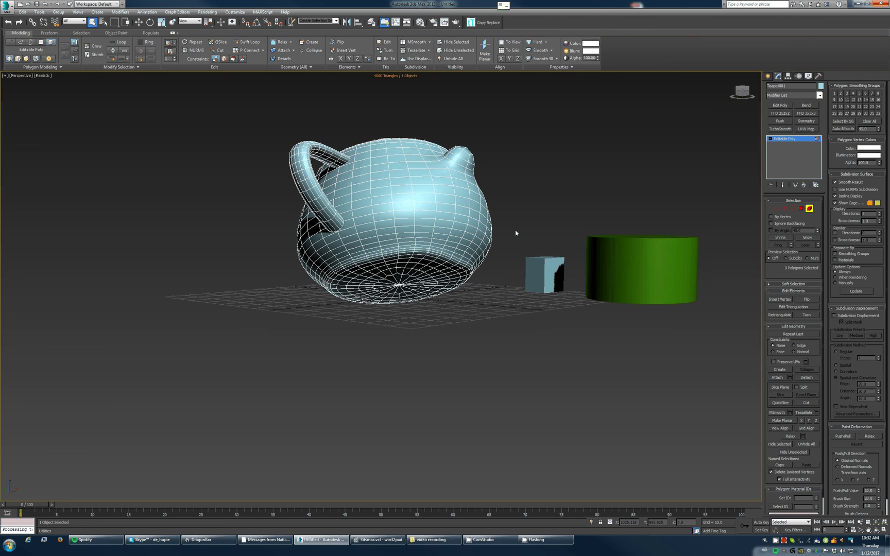
Step: Isolate the teapot, restore all objects, and orbit to a higher view angle
{"action": "key", "text": "5"}
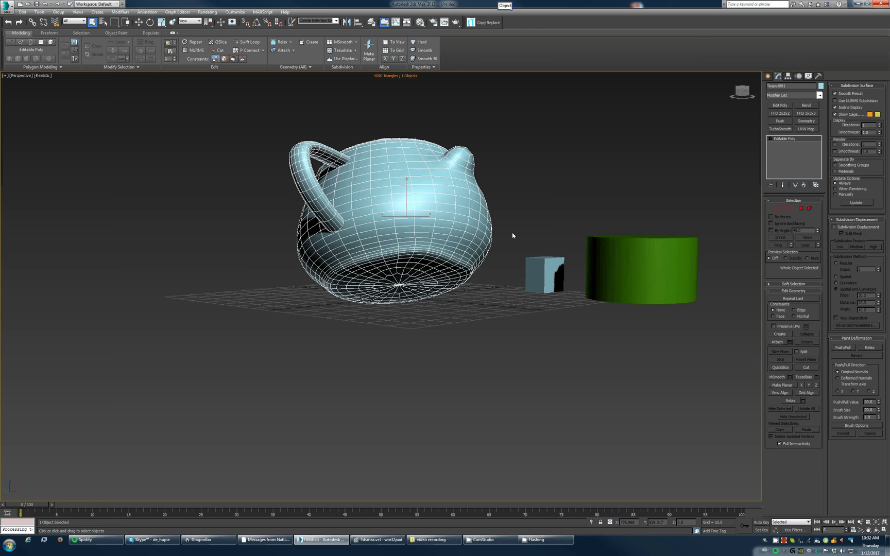
{"action": "key", "text": "alt+q"}
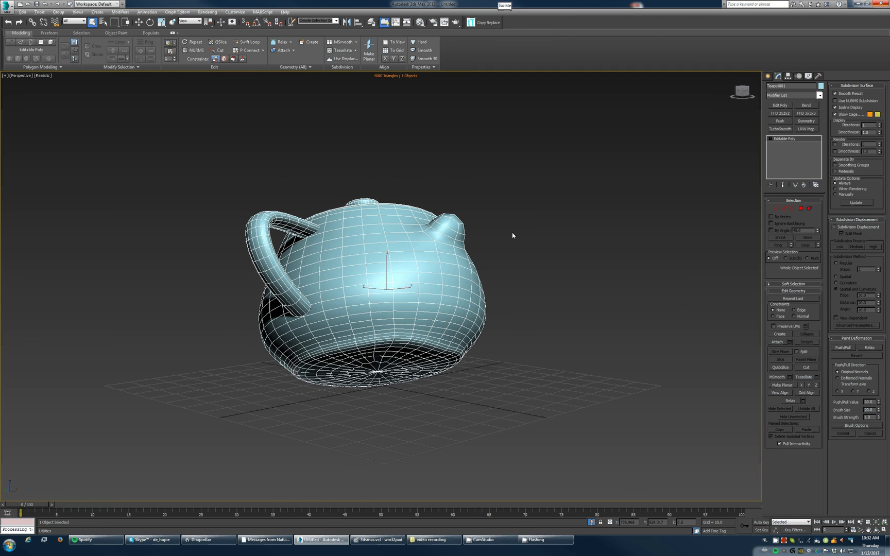
{"action": "key", "text": "alt+q"}
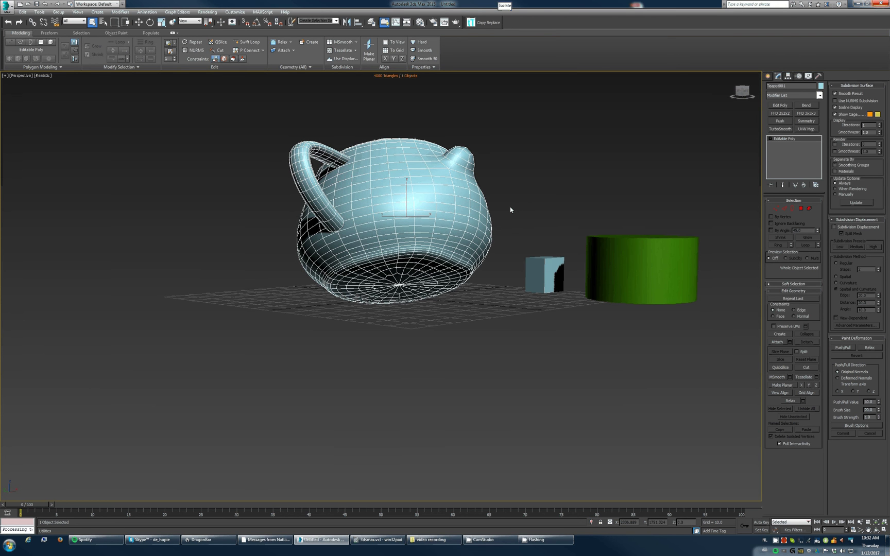
{"action": "middle_click_drag", "start_coordinate": [510, 206], "coordinate": [489, 228], "text": "alt"}
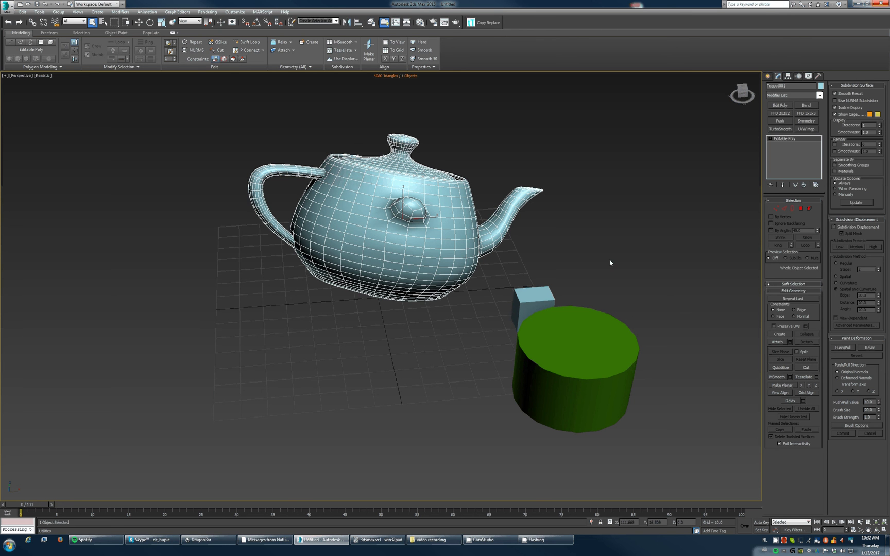
Step: Orbit the viewport around the teapot, box and cylinder
{"action": "mouse_move", "coordinate": [610, 262]}
{"action": "middle_mouse_down", "text": "alt"}
{"action": "mouse_move", "coordinate": [632, 263]}
{"action": "mouse_move", "coordinate": [621, 265]}
{"action": "middle_mouse_up", "text": "alt"}
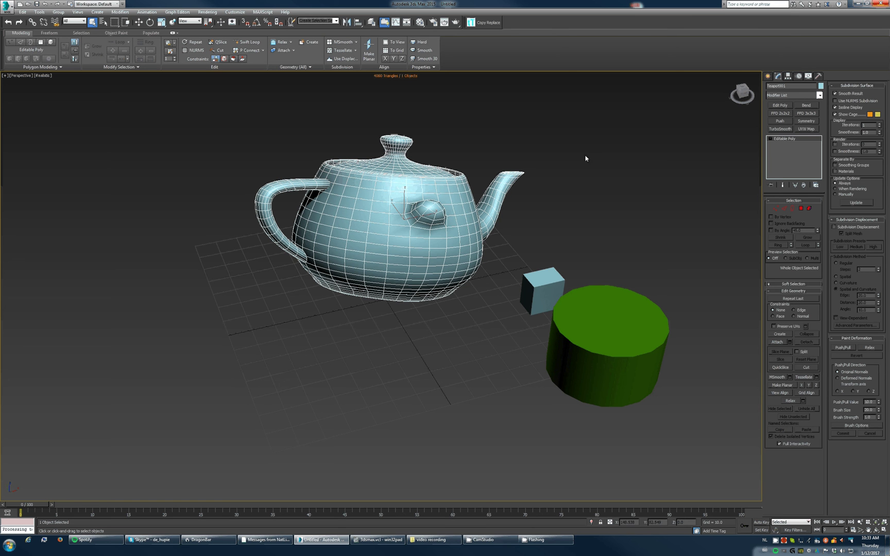
Step: Show the Hierarchy panel, then the Create panel, then switch to the Flashing window
{"action": "left_click", "coordinate": [789, 76]}
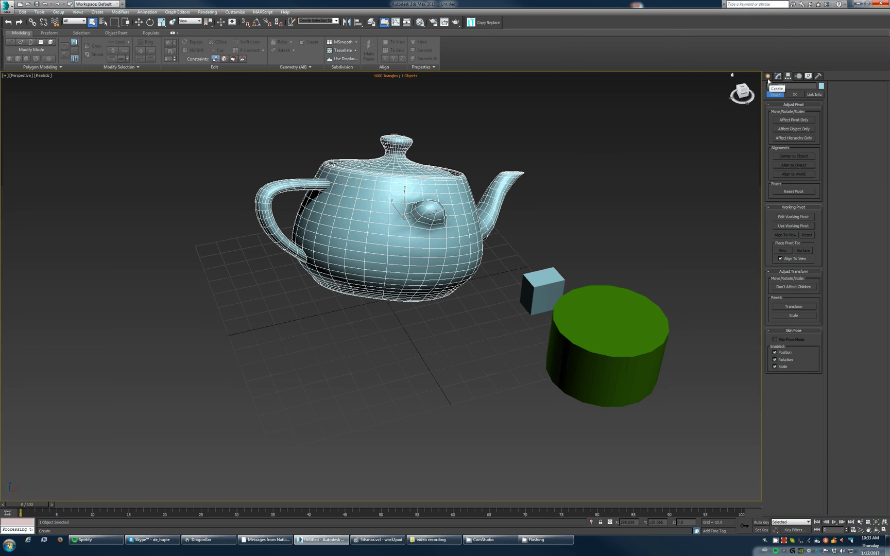
{"action": "left_click", "coordinate": [769, 76]}
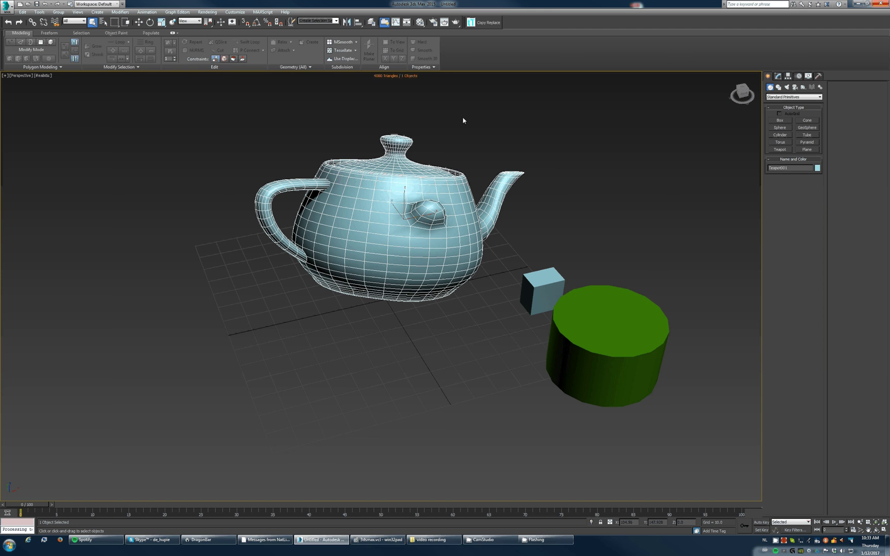
{"action": "left_click", "coordinate": [547, 542]}
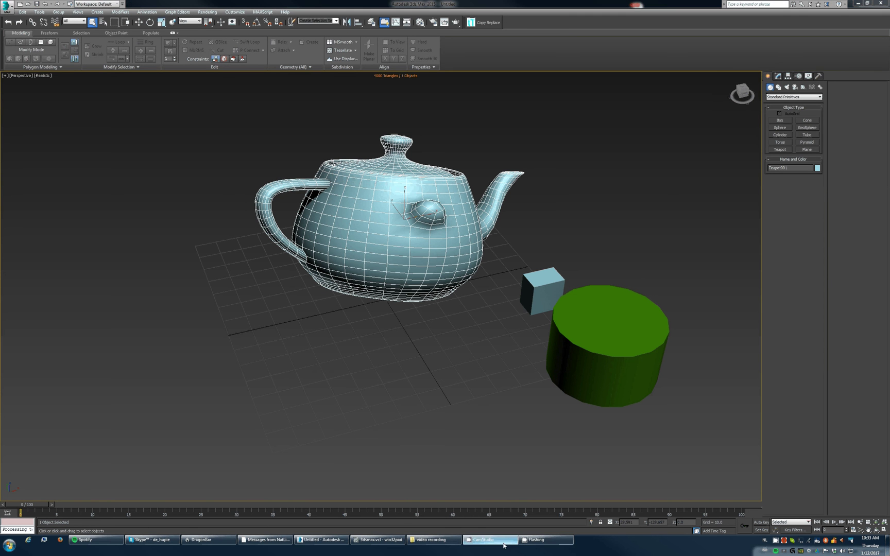